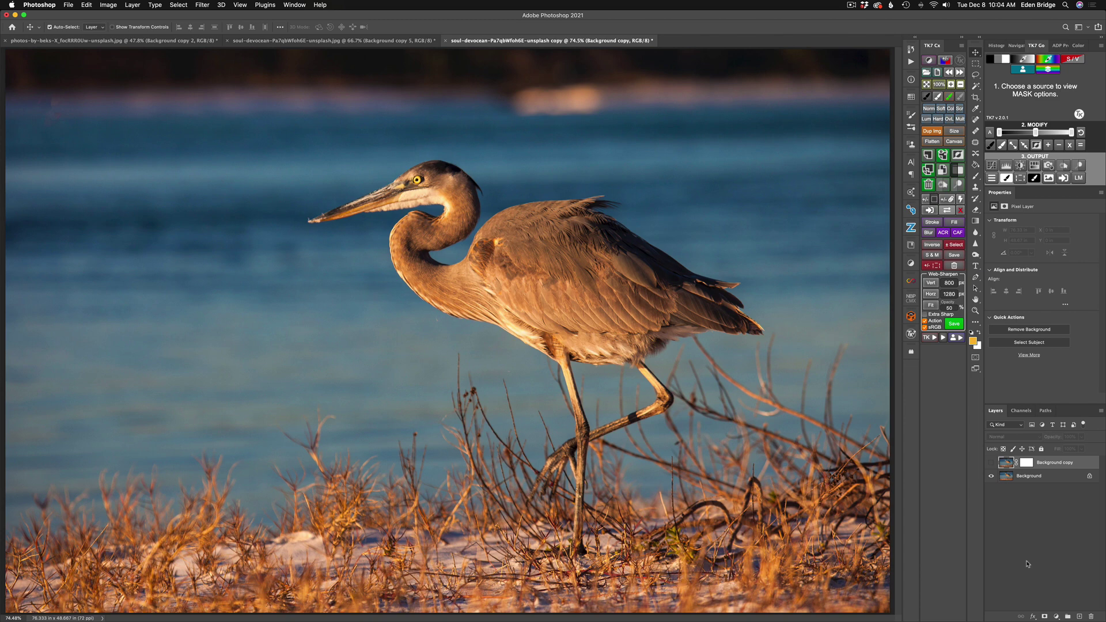
# - Toggle the Background copy layer's visibility to compare the edited photo with the original
pyautogui.click(992, 464)
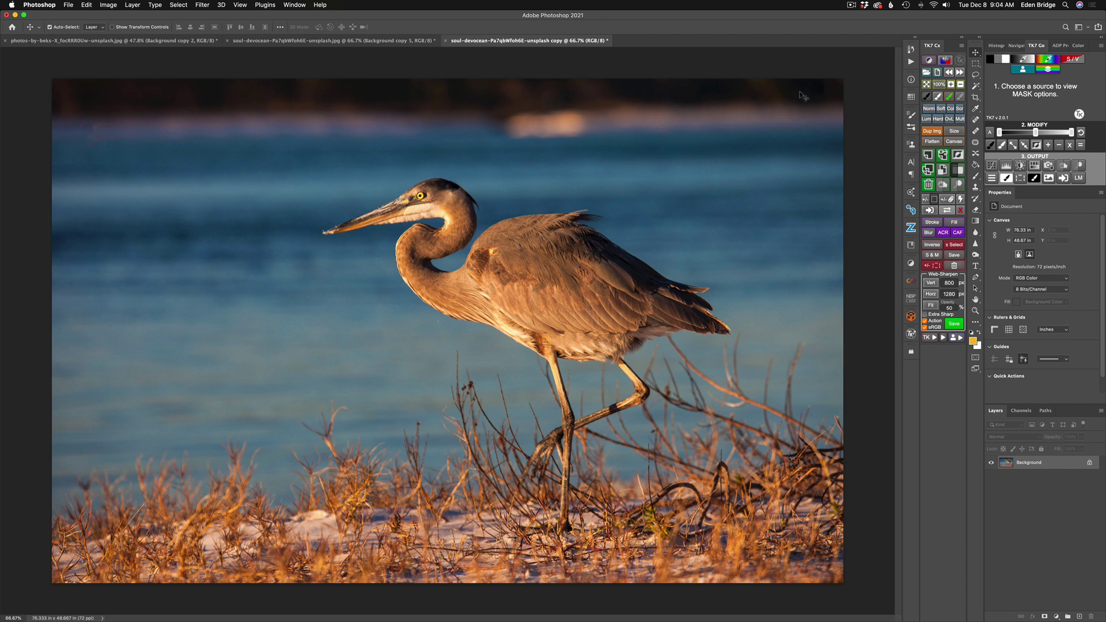
# - Open the heron photo in the Topaz Mask AI filter and auto-detect the subject
pyautogui.click(203, 6)
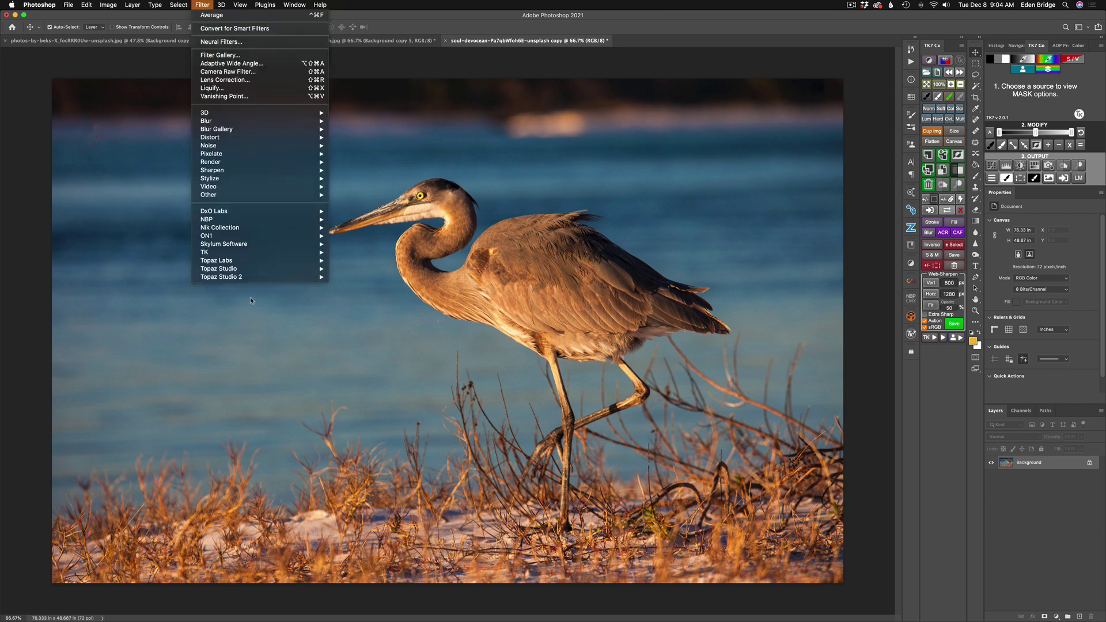
pyautogui.moveTo(253, 263)
pyautogui.click(402, 362)
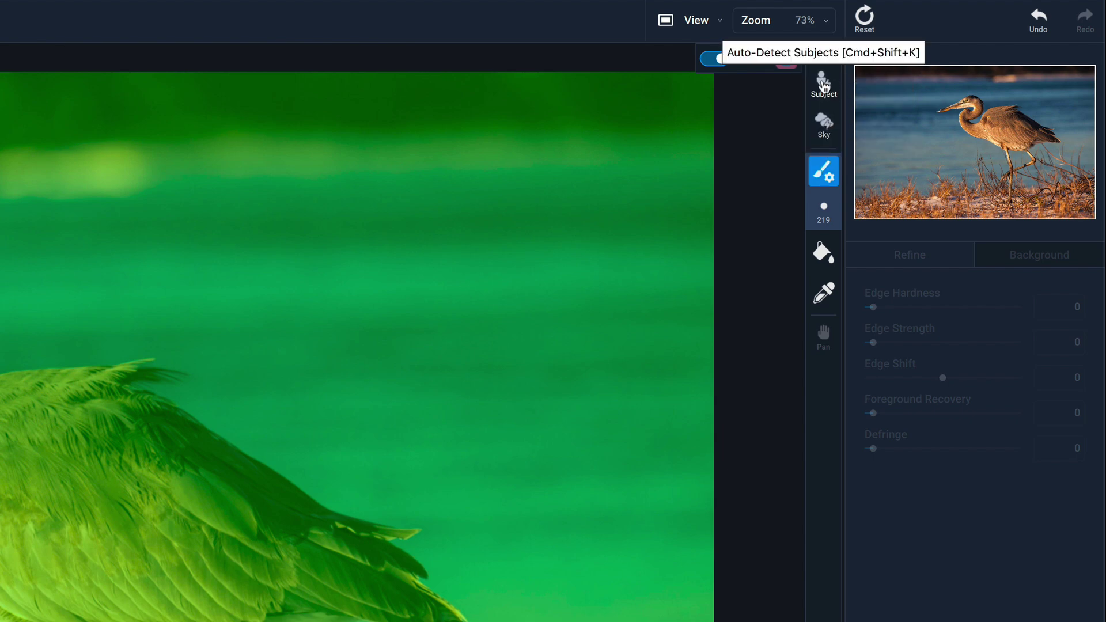
pyautogui.click(823, 85)
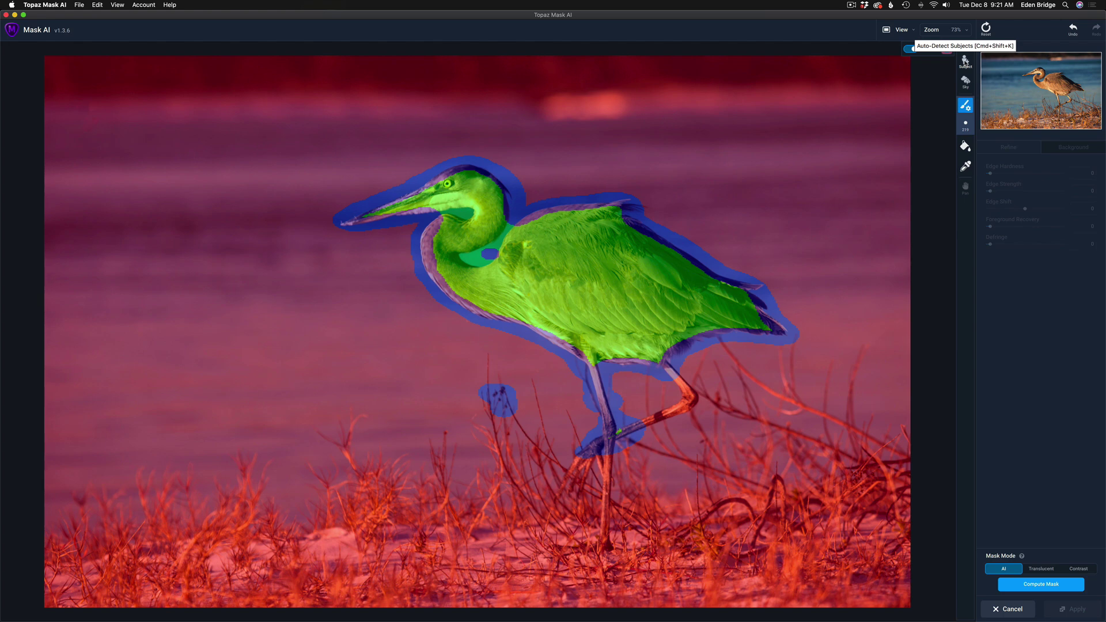
# - Shrink the compute brush and paint it between the heron's neck and body and along the edge of its back
pyautogui.press('[')
pyautogui.press('[')
pyautogui.press('[')
pyautogui.press('[')
pyautogui.press('[')
pyautogui.press('[')
pyautogui.press('[')
pyautogui.press('[')
pyautogui.press('[')
pyautogui.press('[')
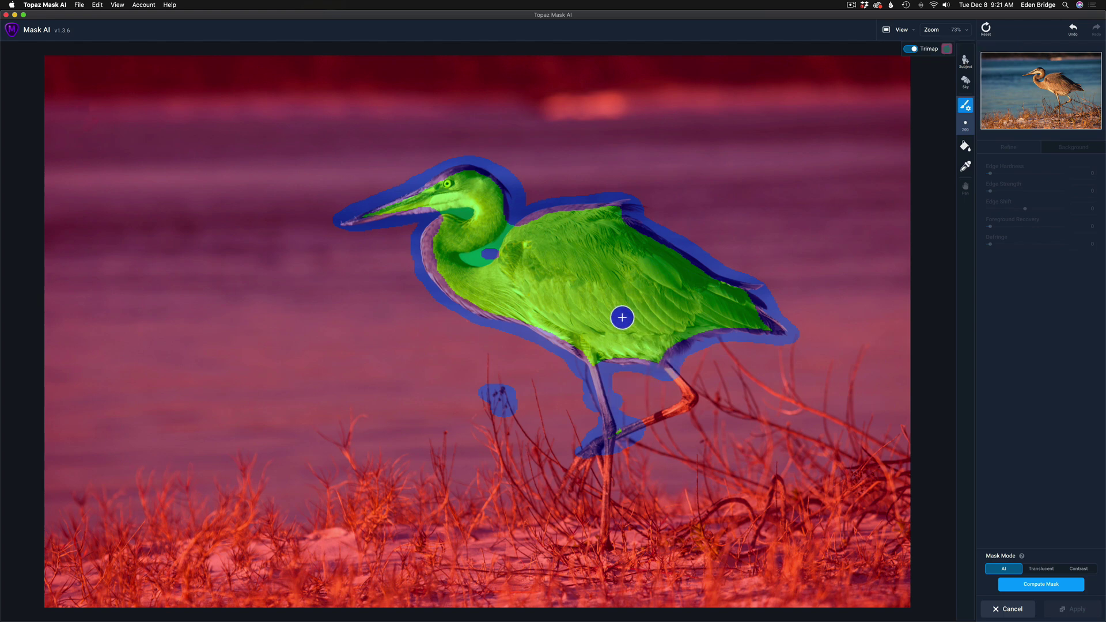
pyautogui.moveTo(488, 260)
pyautogui.mouseDown()
pyautogui.moveTo(462, 254)
pyautogui.moveTo(513, 219)
pyautogui.mouseUp()
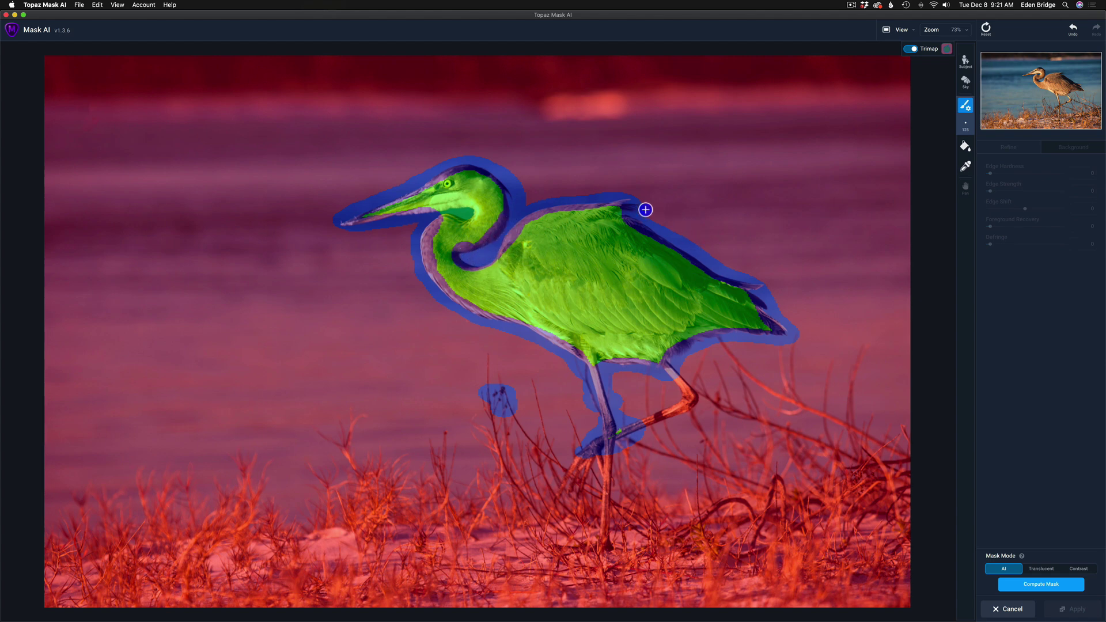
pyautogui.moveTo(637, 203)
pyautogui.mouseDown()
pyautogui.moveTo(773, 281)
pyautogui.moveTo(758, 287)
pyautogui.mouseUp()
# - Outline the legs and tall grass with two compute strokes across the photo and fill the enclosed area with the Compute fill
pyautogui.moveTo(57, 501)
pyautogui.mouseDown()
pyautogui.moveTo(248, 450)
pyautogui.moveTo(309, 464)
pyautogui.moveTo(323, 426)
pyautogui.moveTo(344, 413)
pyautogui.moveTo(363, 413)
pyautogui.moveTo(370, 442)
pyautogui.moveTo(400, 450)
pyautogui.moveTo(463, 431)
pyautogui.moveTo(488, 360)
pyautogui.moveTo(511, 392)
pyautogui.moveTo(575, 368)
pyautogui.moveTo(679, 365)
pyautogui.moveTo(726, 342)
pyautogui.moveTo(789, 340)
pyautogui.moveTo(806, 377)
pyautogui.moveTo(866, 349)
pyautogui.moveTo(860, 397)
pyautogui.moveTo(903, 416)
pyautogui.moveTo(915, 437)
pyautogui.mouseUp()
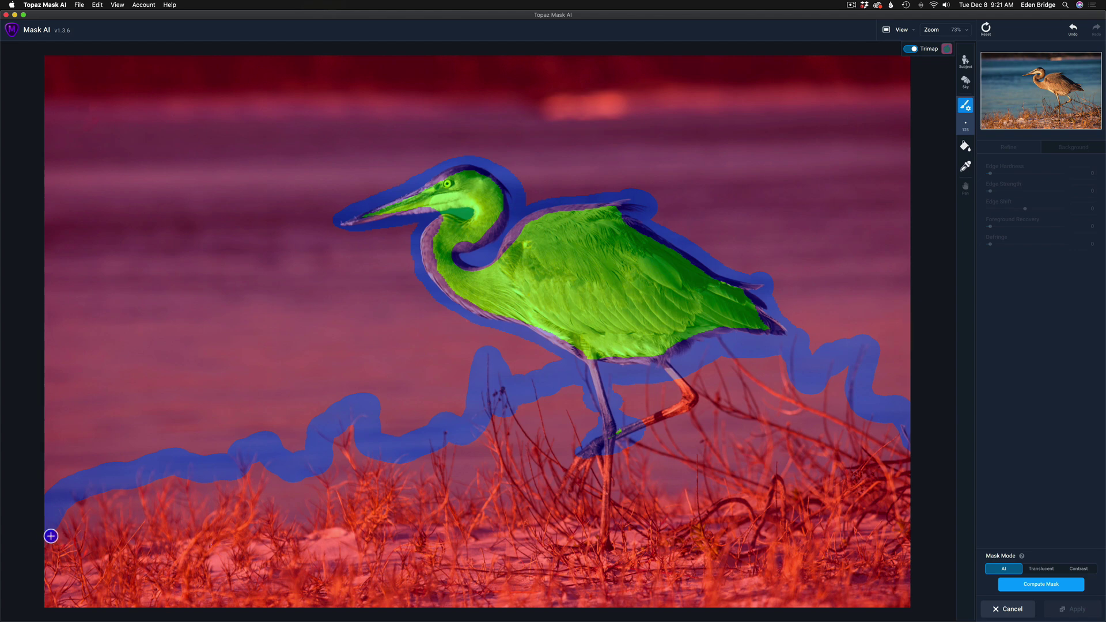
pyautogui.moveTo(45, 532)
pyautogui.mouseDown()
pyautogui.moveTo(292, 531)
pyautogui.moveTo(736, 490)
pyautogui.moveTo(923, 497)
pyautogui.mouseUp()
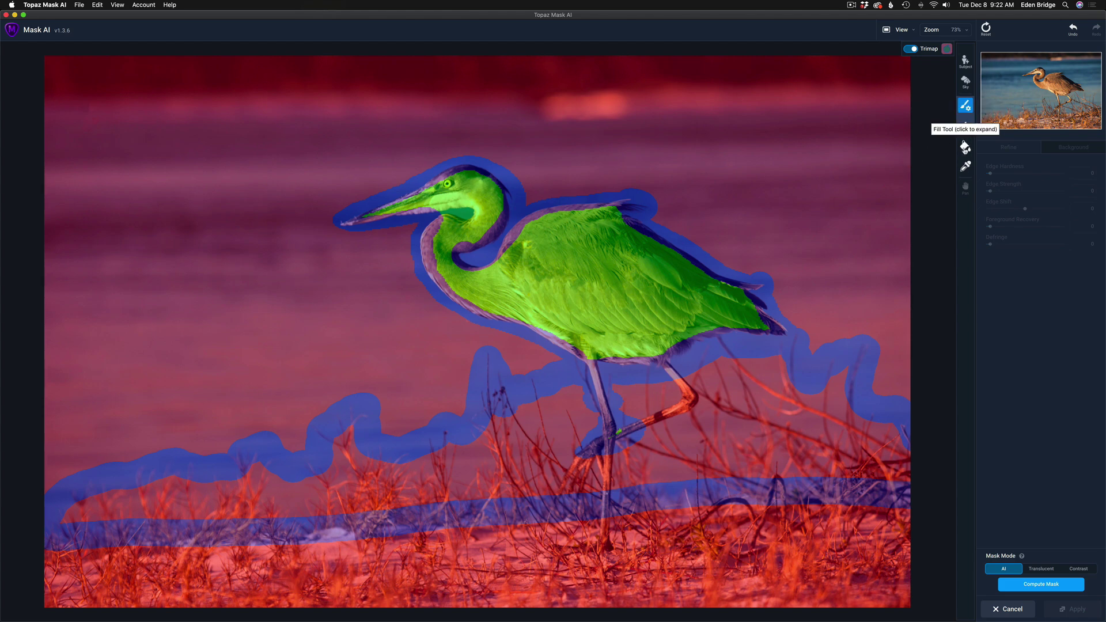
pyautogui.click(966, 146)
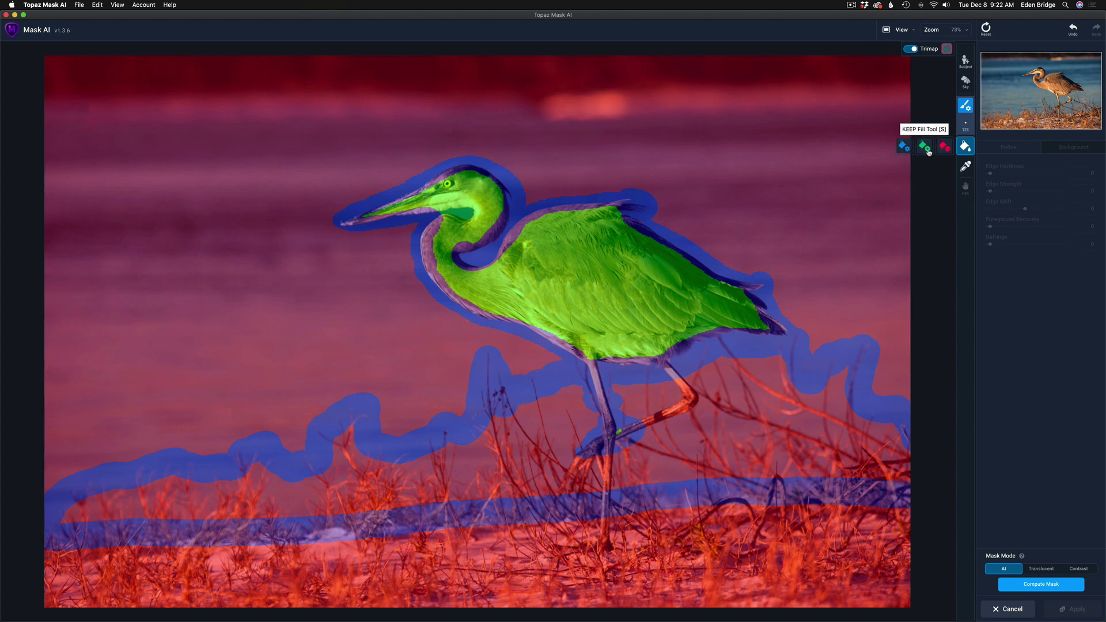
pyautogui.click(904, 147)
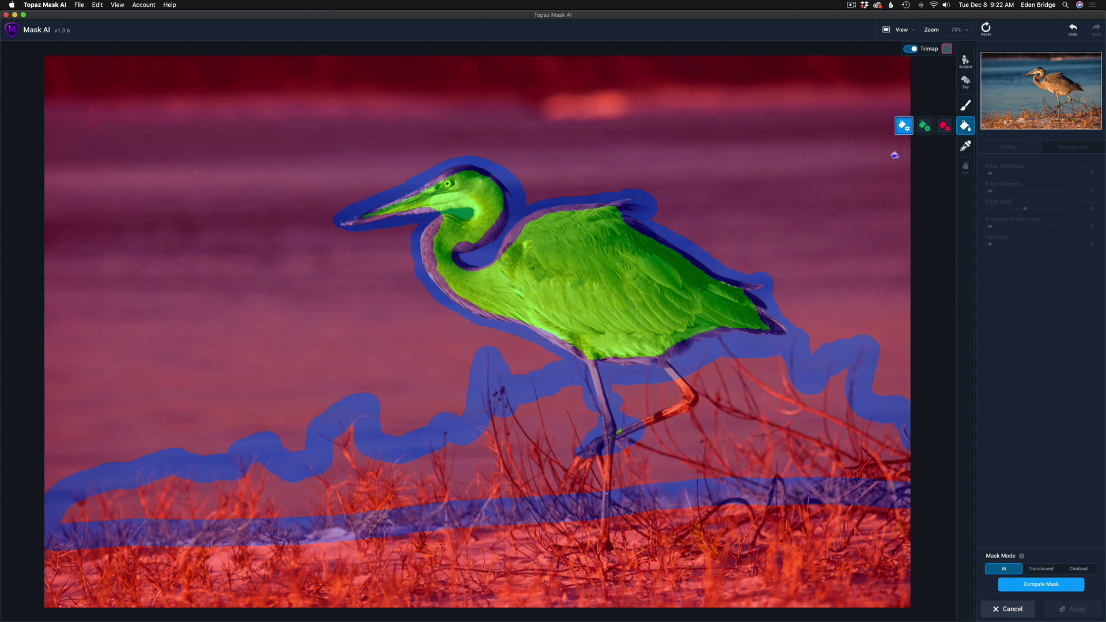
pyautogui.click(738, 393)
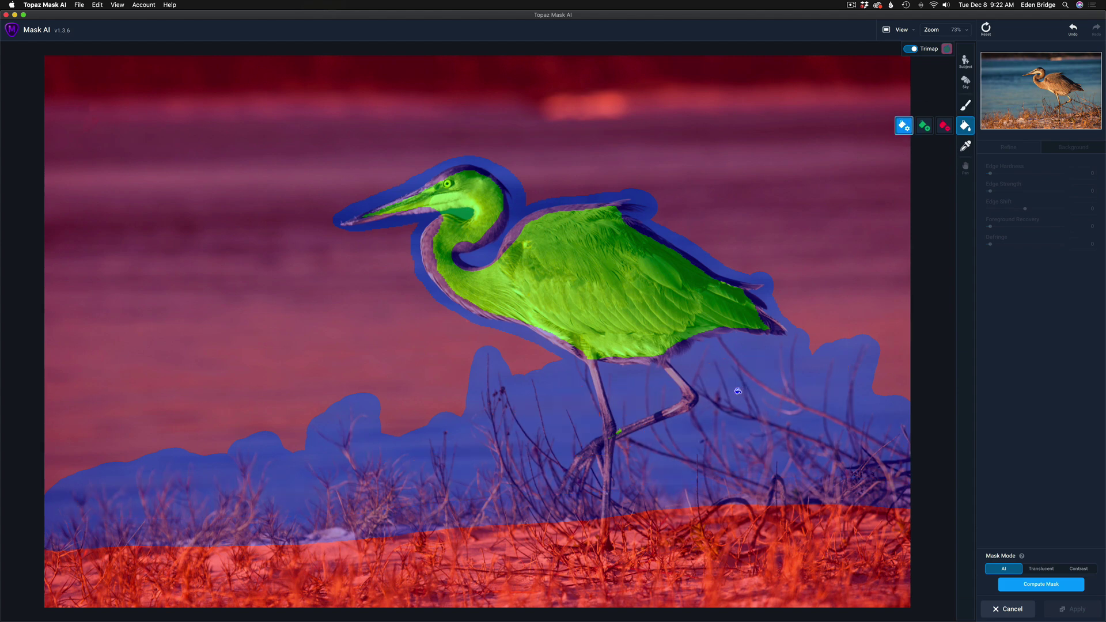
# - Fill the ground below the grass band as Keep and paint the gap under the heron's throat with the compute brush
pyautogui.click(620, 432)
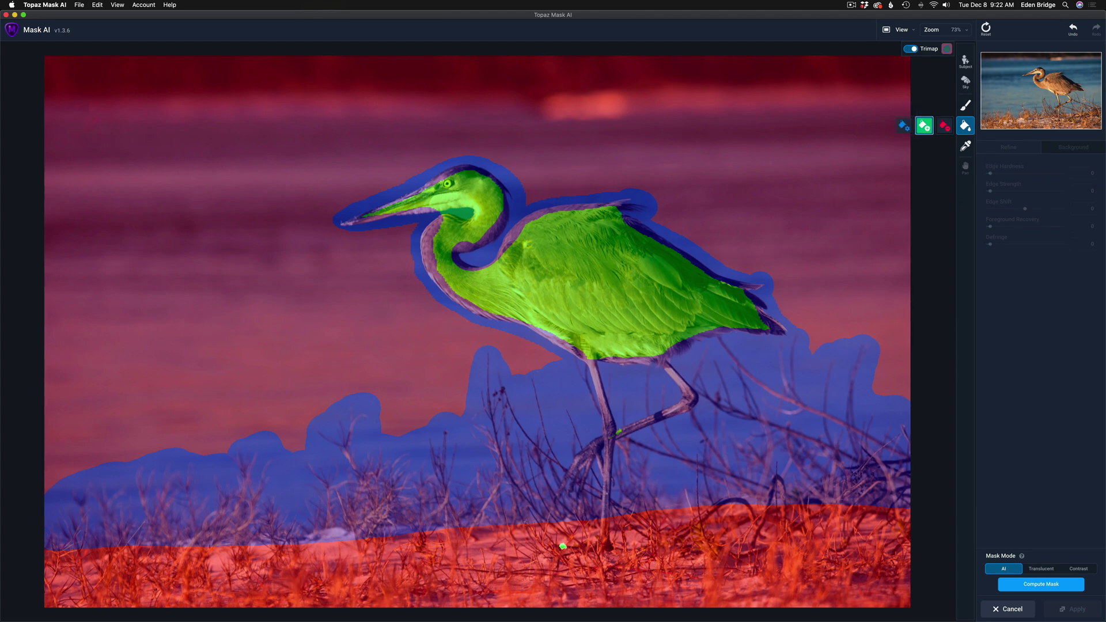
pyautogui.click(561, 547)
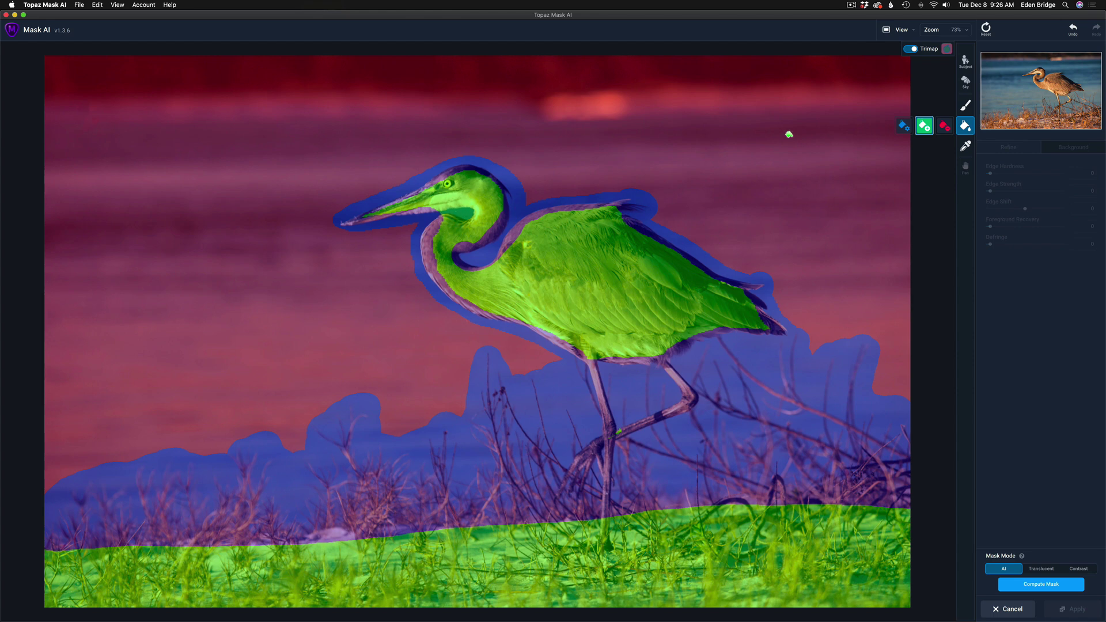
pyautogui.moveTo(965, 104)
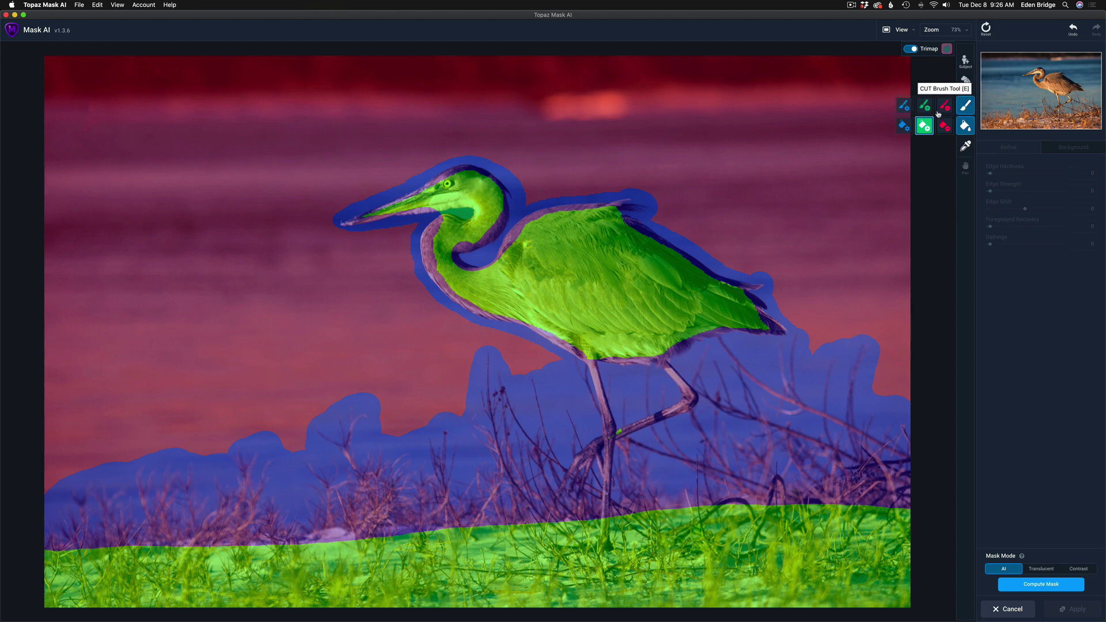
pyautogui.click(904, 105)
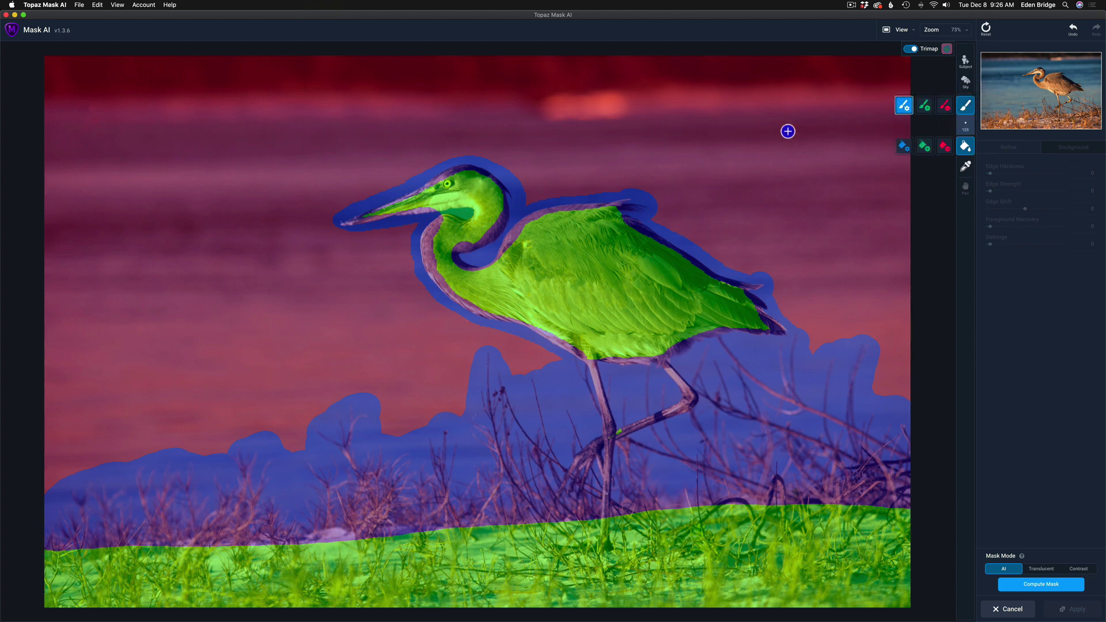
pyautogui.moveTo(457, 214)
pyautogui.mouseDown()
pyautogui.moveTo(447, 267)
pyautogui.moveTo(443, 218)
pyautogui.moveTo(484, 219)
pyautogui.mouseUp()
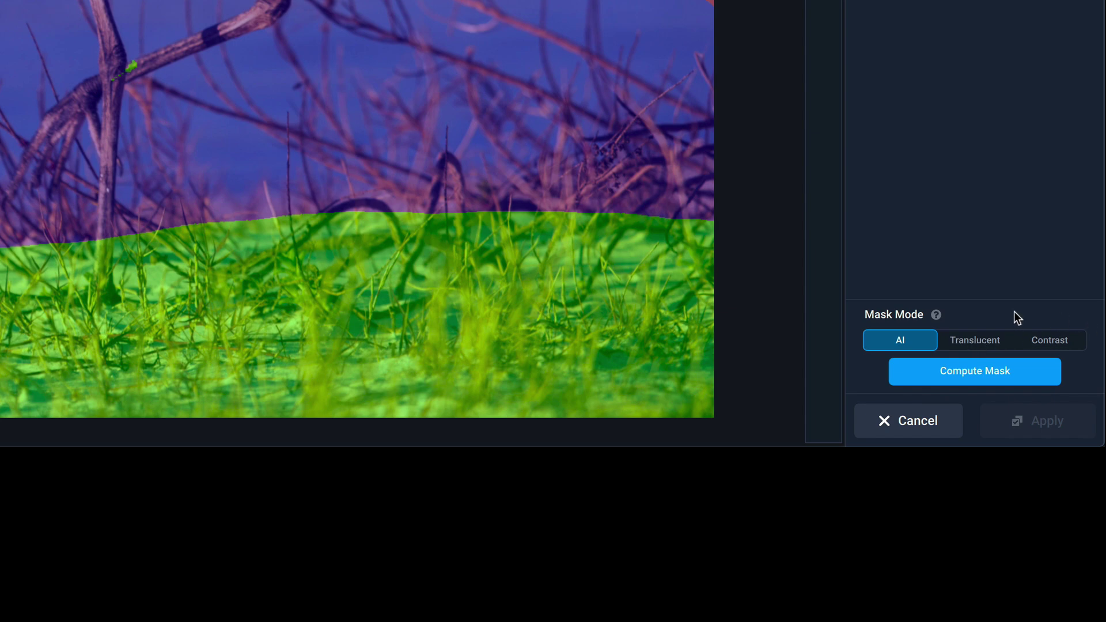
# - Compute the mask in AI mode and turn off the trimap overlay
pyautogui.moveTo(937, 315)
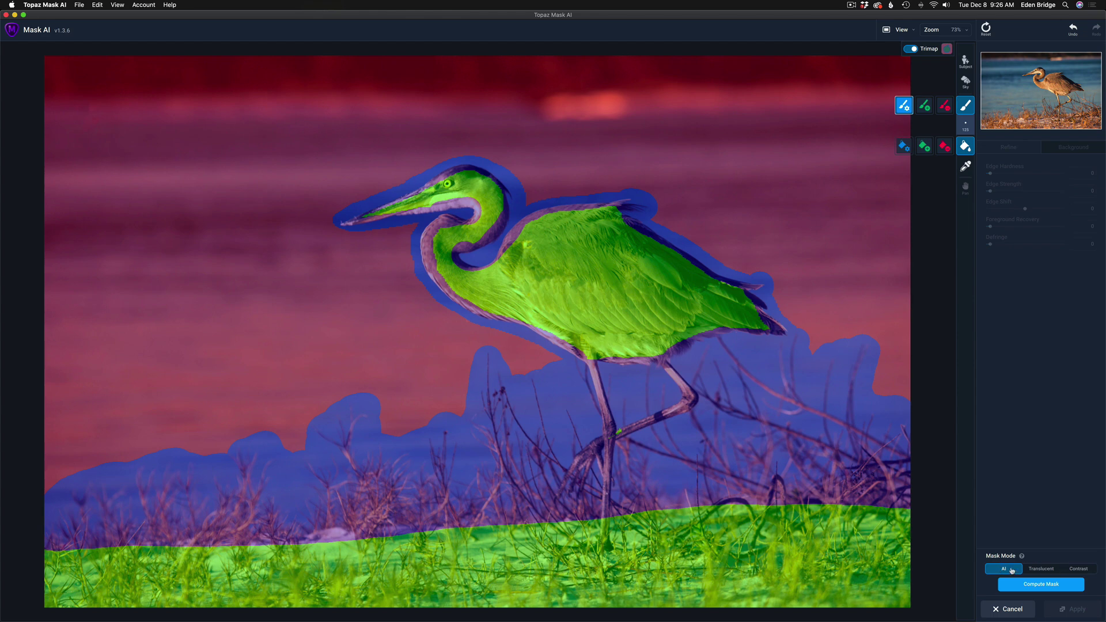
pyautogui.click(1040, 585)
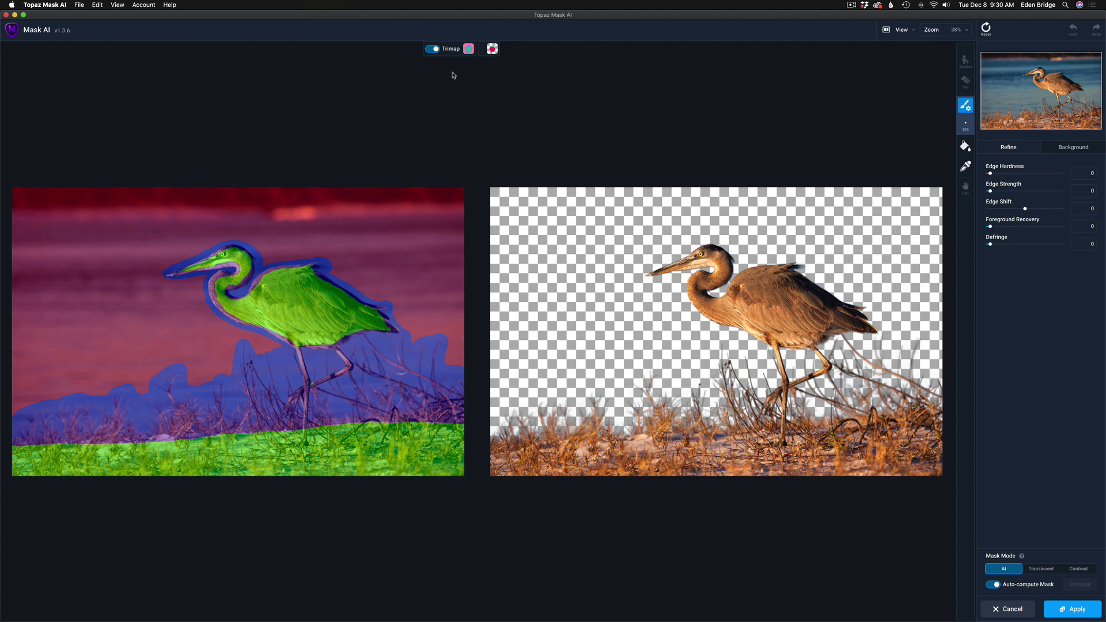
pyautogui.click(433, 50)
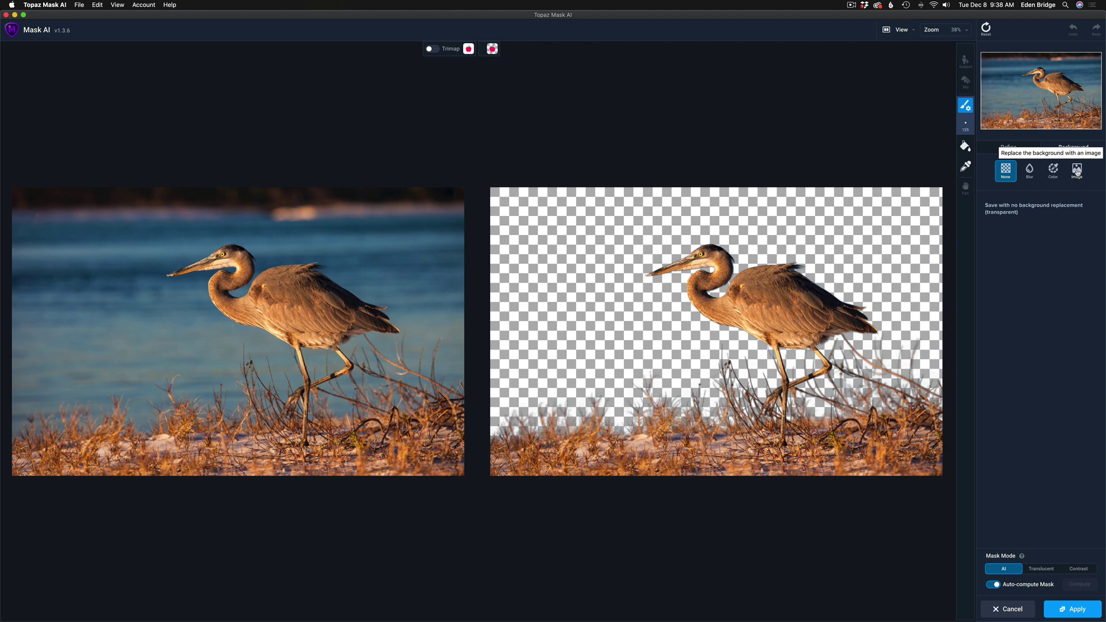
# - Blur the original background with a strength of 100
pyautogui.click(1030, 172)
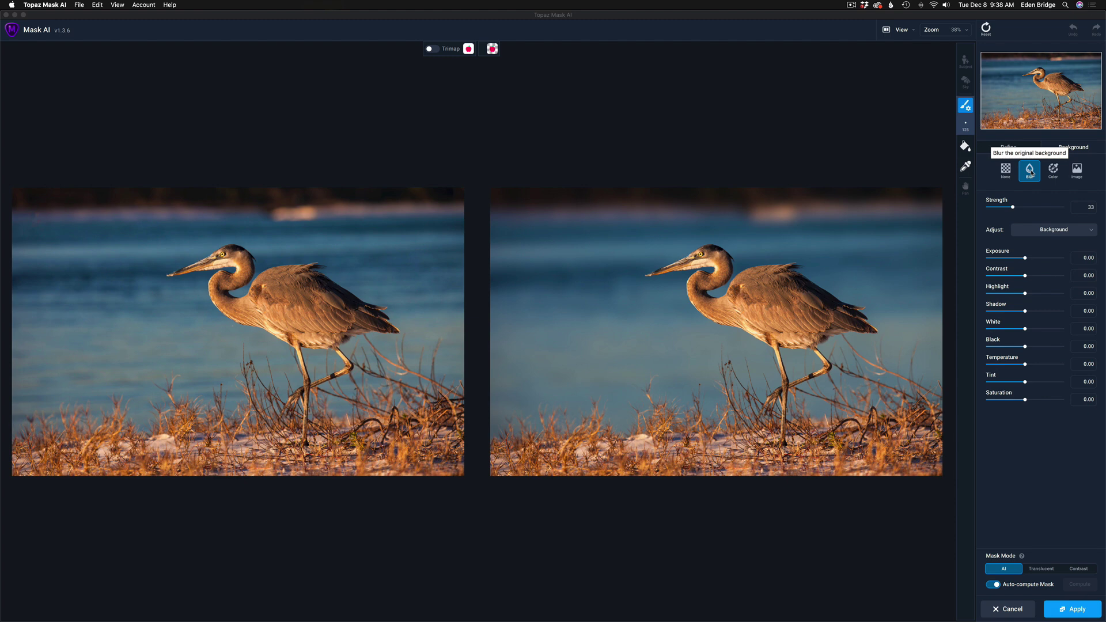
pyautogui.click(1013, 209)
pyautogui.moveTo(1013, 208); pyautogui.dragTo(1086, 212)
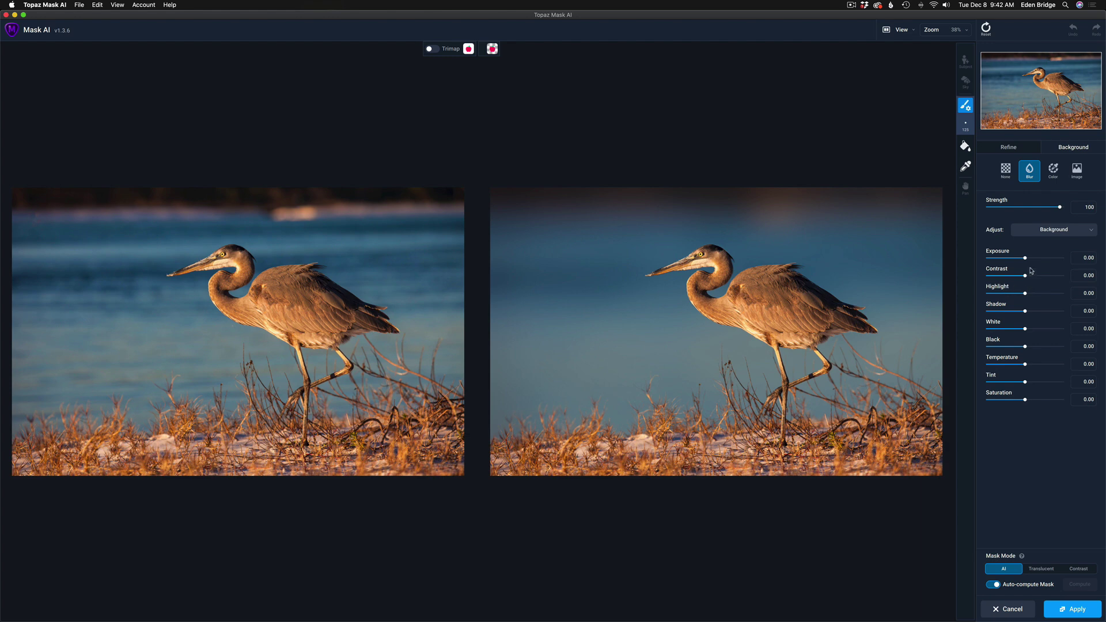
# - Try background exposures of -0.35, 0.18 and -0.26 and a saturation of -0.25, and reset both to 0.00
pyautogui.moveTo(1025, 258); pyautogui.dragTo(1013, 259)
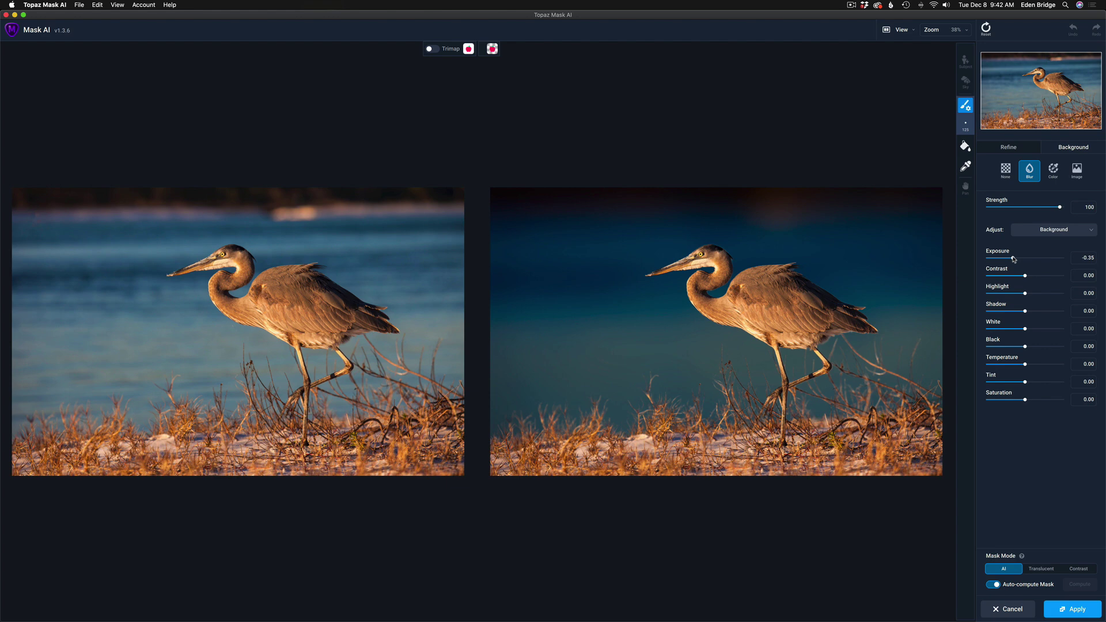
pyautogui.moveTo(1013, 259); pyautogui.dragTo(1031, 260)
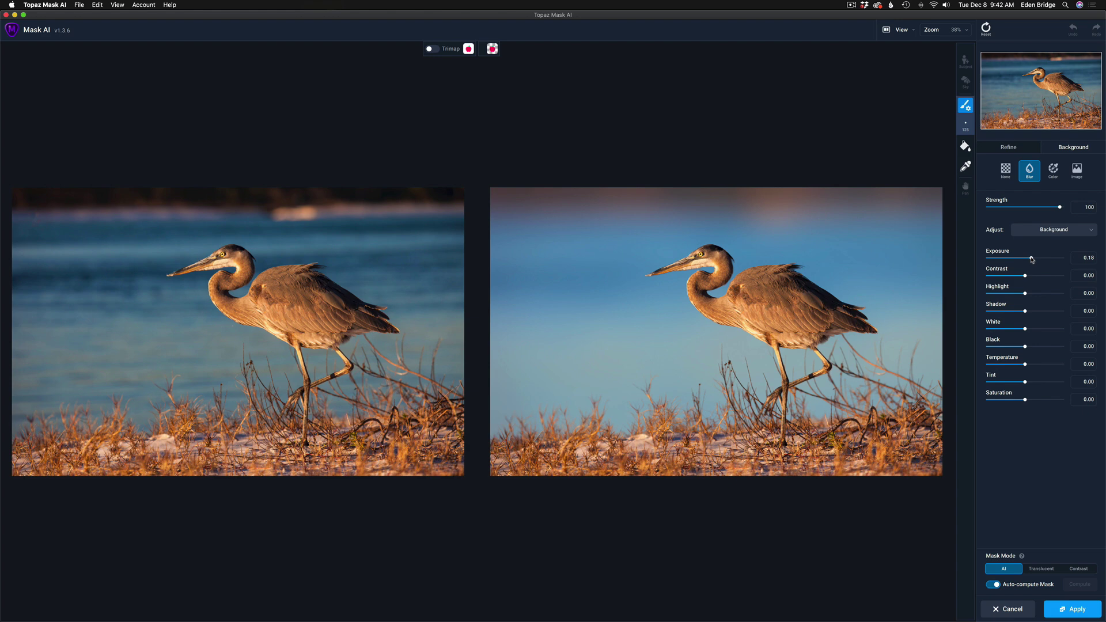
pyautogui.moveTo(1032, 260); pyautogui.dragTo(1018, 260)
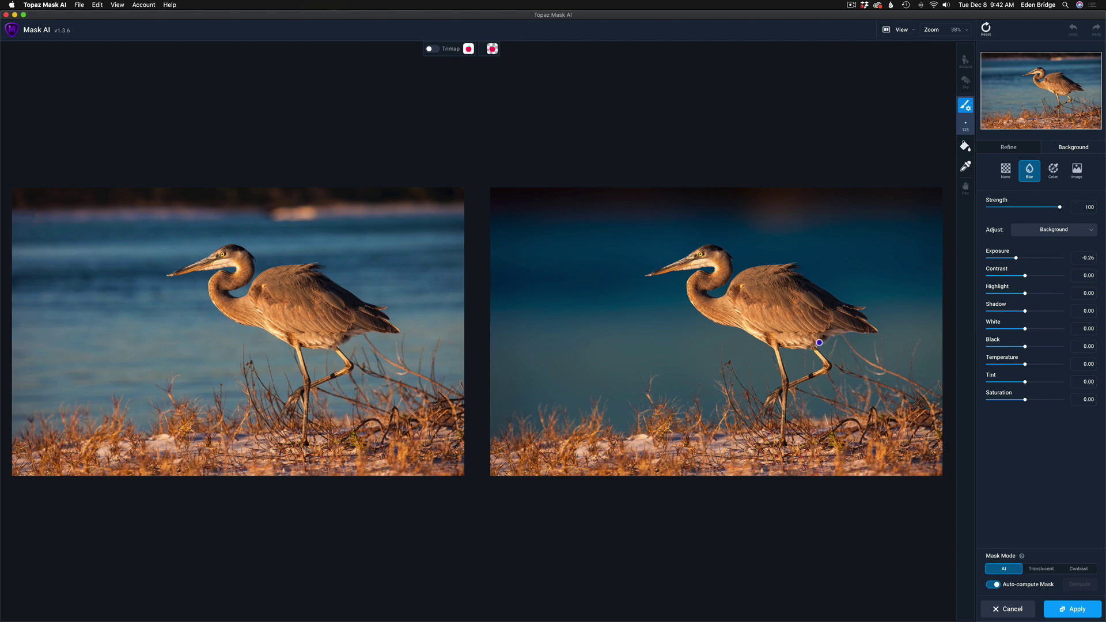
pyautogui.moveTo(819, 347); pyautogui.dragTo(871, 331)
pyautogui.moveTo(730, 269); pyautogui.dragTo(733, 262)
pyautogui.moveTo(1019, 261); pyautogui.dragTo(1026, 260)
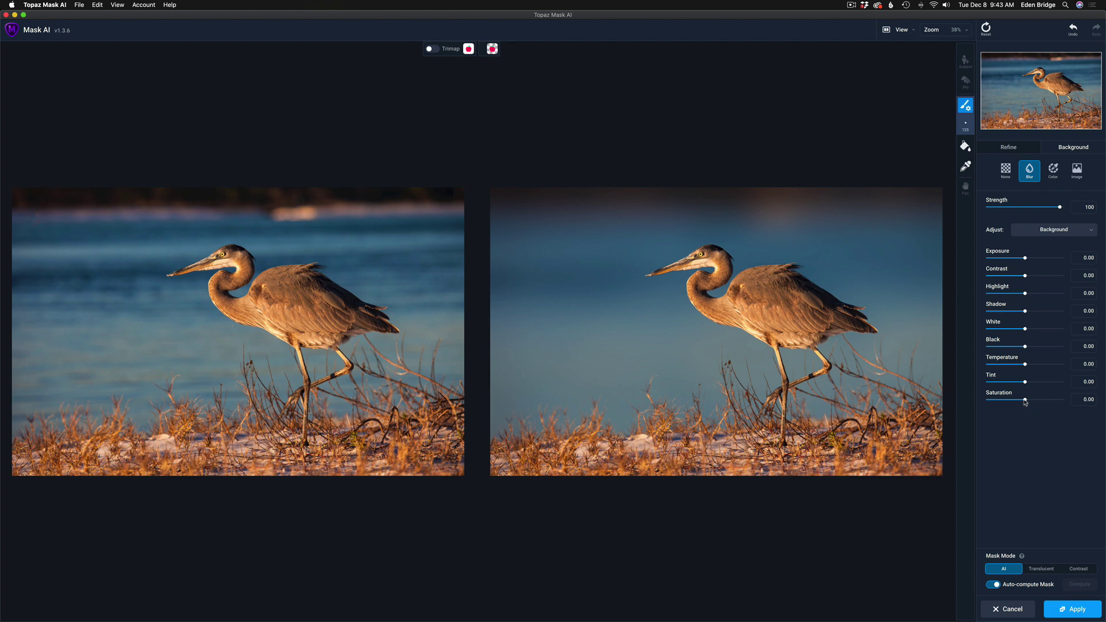
pyautogui.moveTo(1025, 402)
pyautogui.mouseDown()
pyautogui.moveTo(1062, 402)
pyautogui.moveTo(1017, 400)
pyautogui.mouseUp()
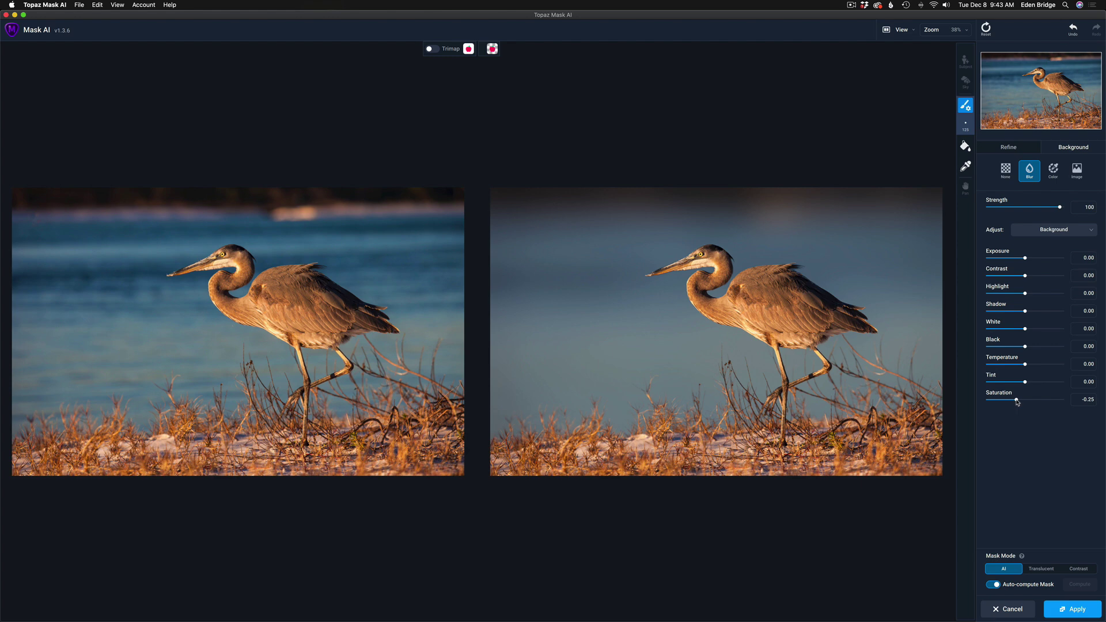
pyautogui.doubleClick(1008, 396)
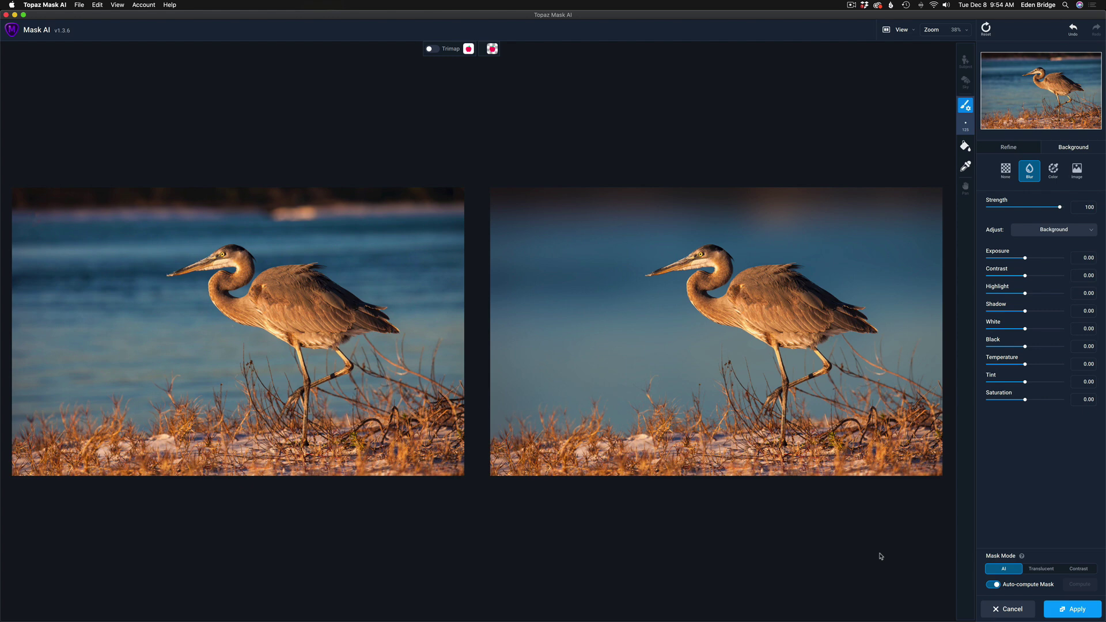
# - Apply the result as a Composite and toggle the Background copy layer's visibility to compare before and after
pyautogui.click(1075, 610)
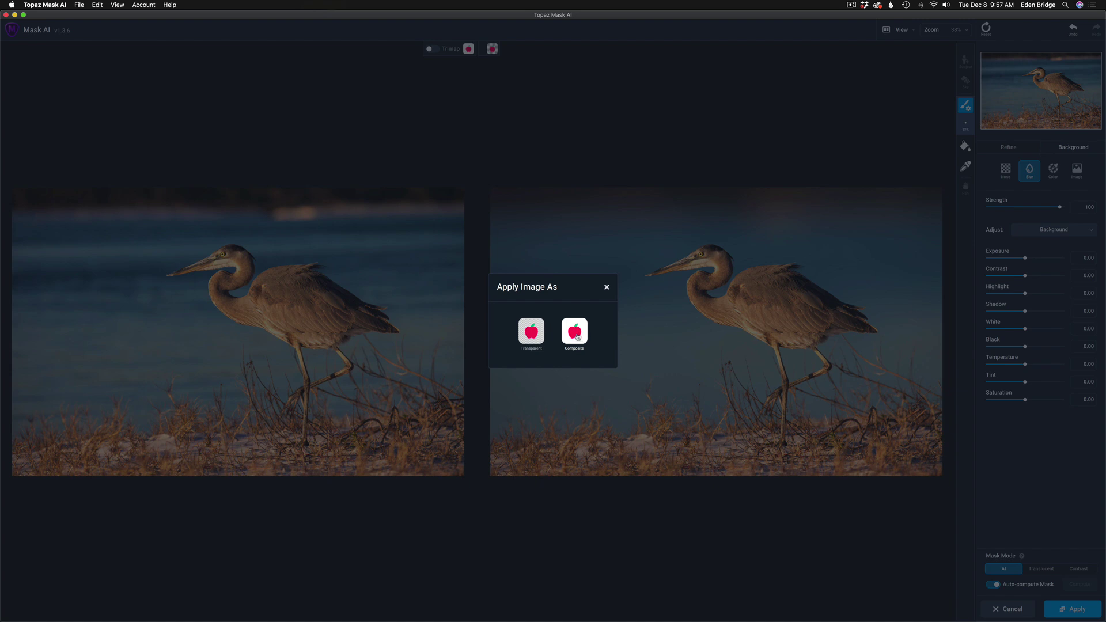
pyautogui.click(574, 332)
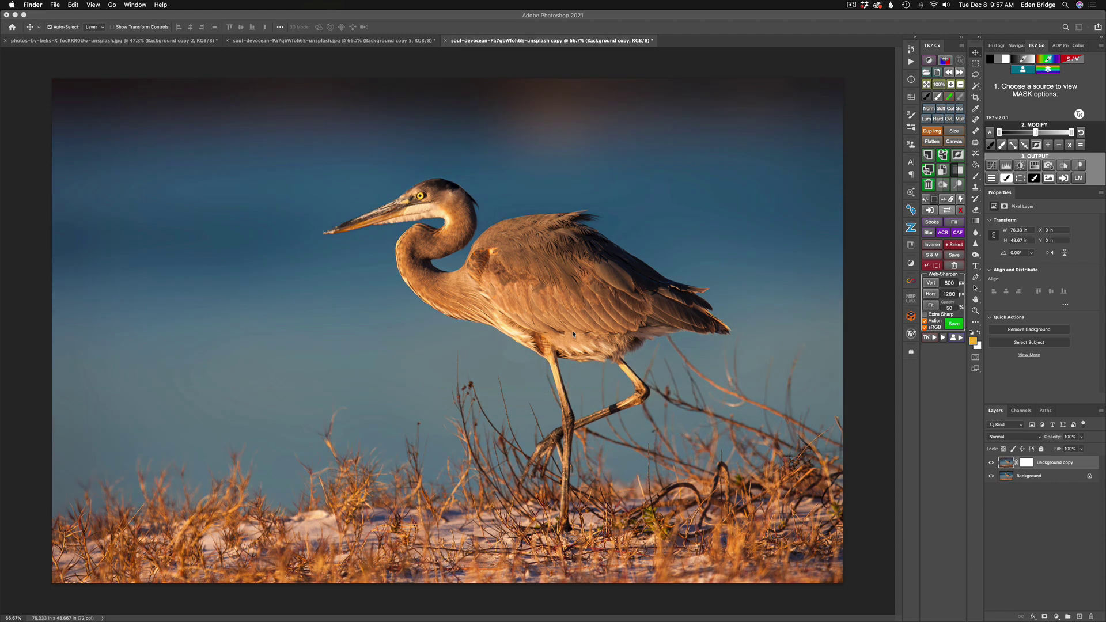
pyautogui.click(991, 463)
pyautogui.click(992, 464)
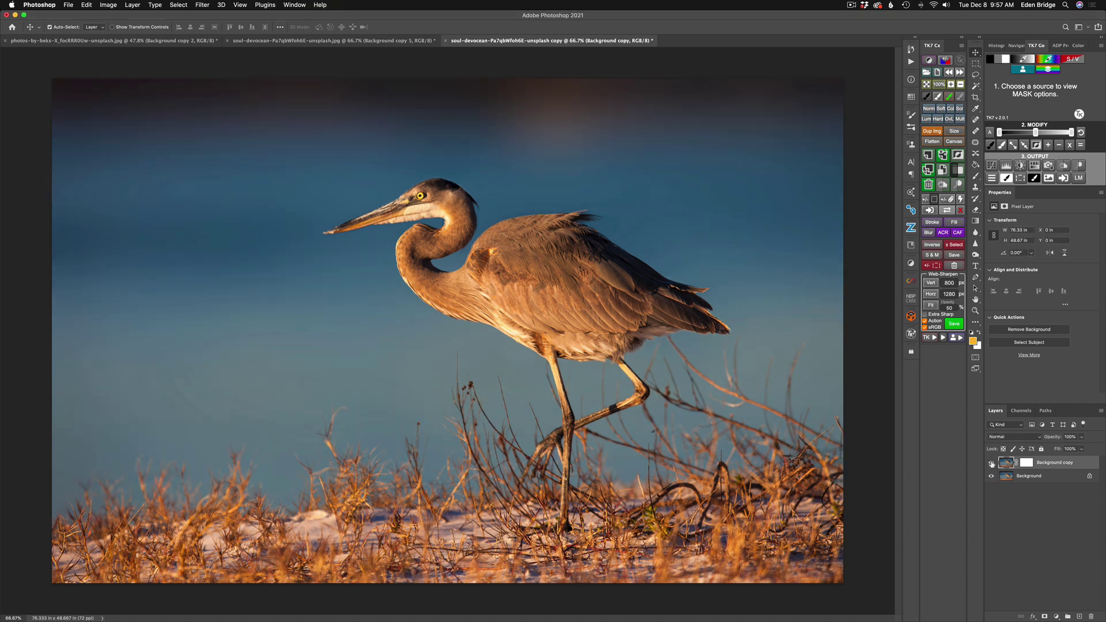